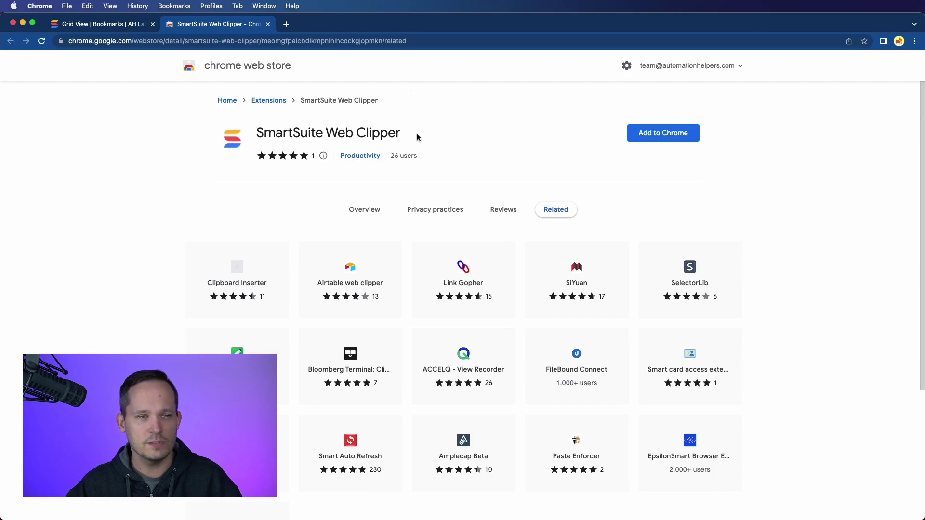
Step: Switch back to the SmartSuite Bookmarks grid tab with Ctrl+Shift+Tab
key(ctrl+shift+Tab)
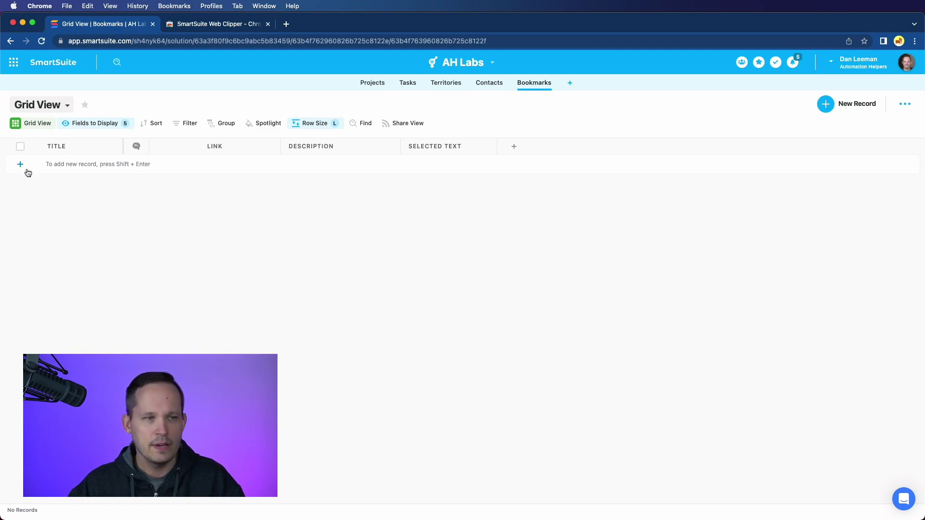
click(516, 147)
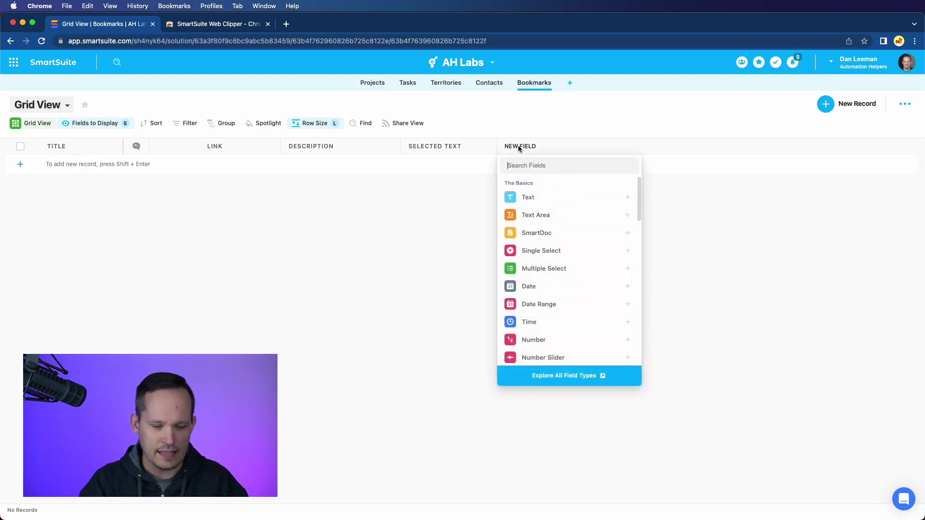
text(link)
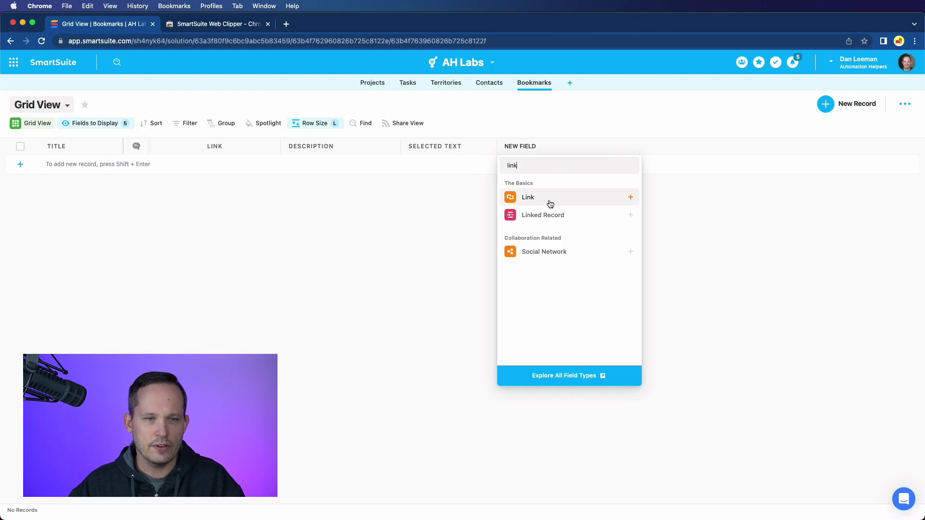
click(300, 220)
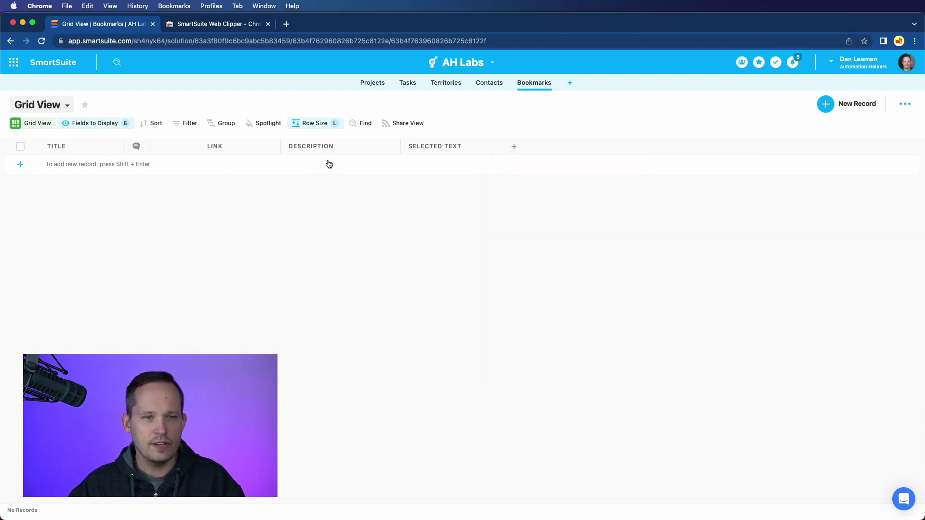
click(514, 146)
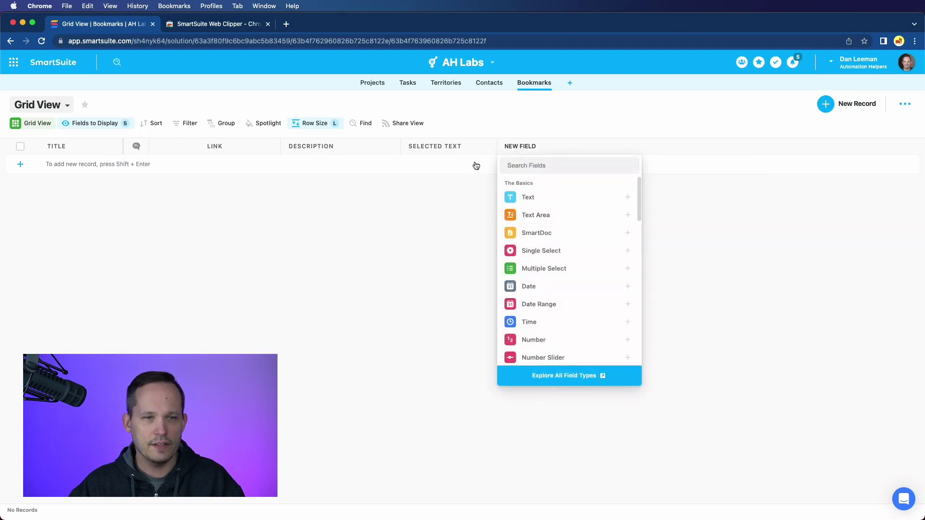
click(406, 255)
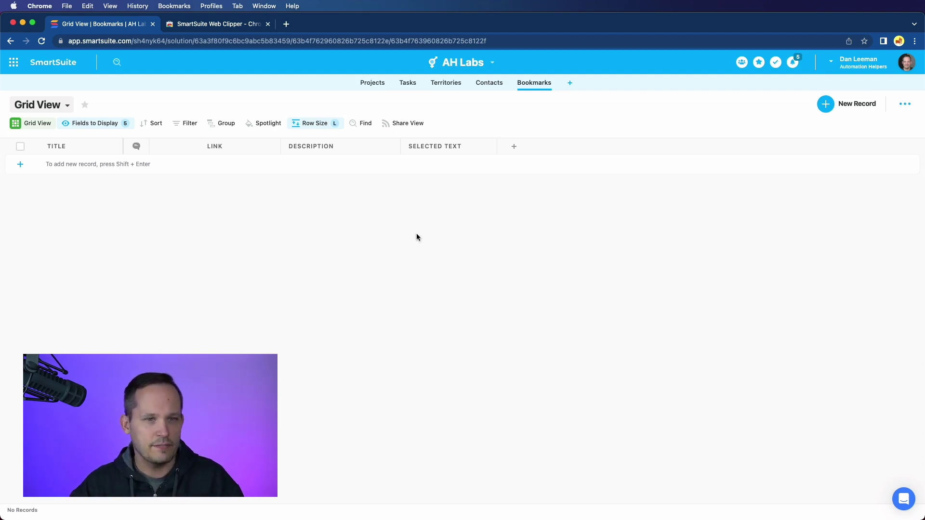
click(409, 243)
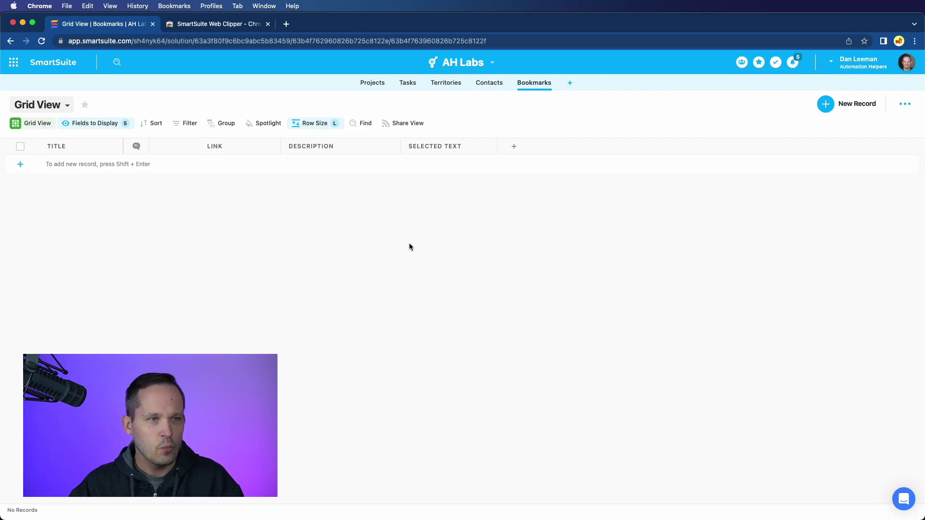
Step: Add the SmartSuite Web Clipper extension to Chrome from its store page
click(195, 23)
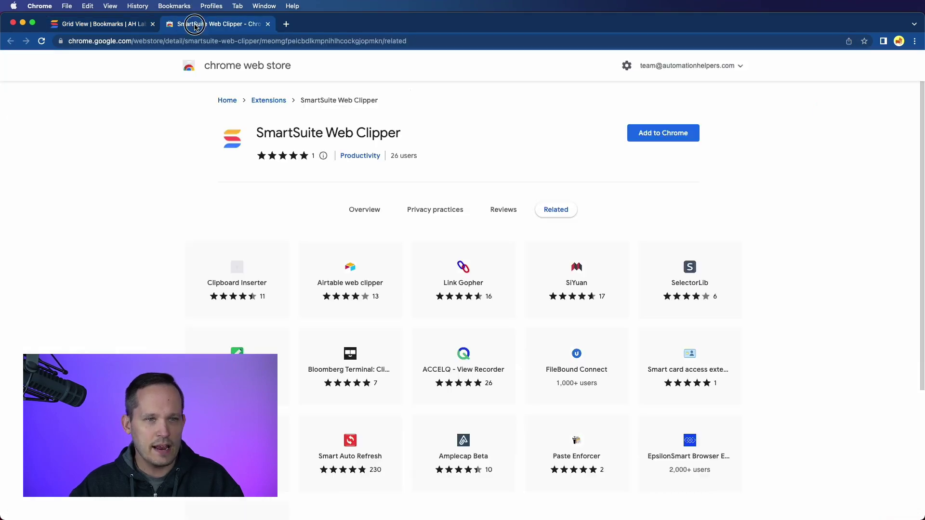
click(675, 136)
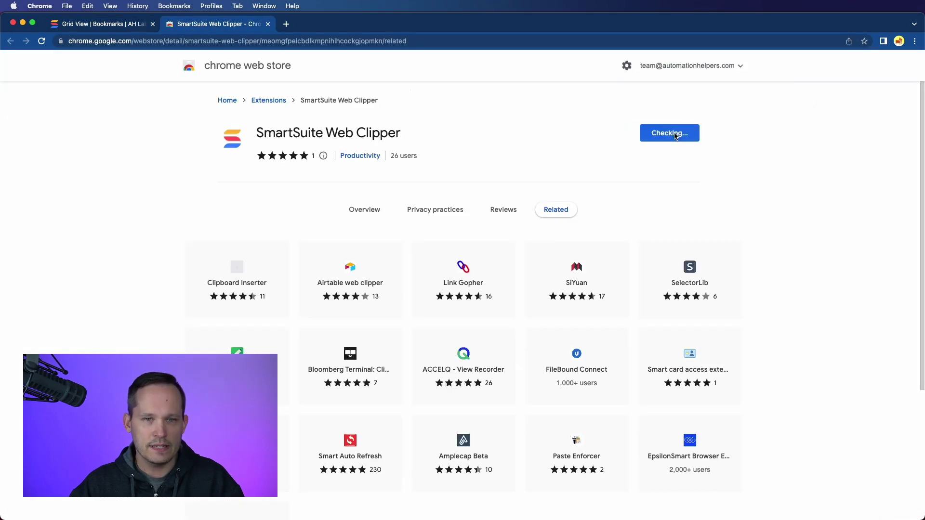
click(555, 297)
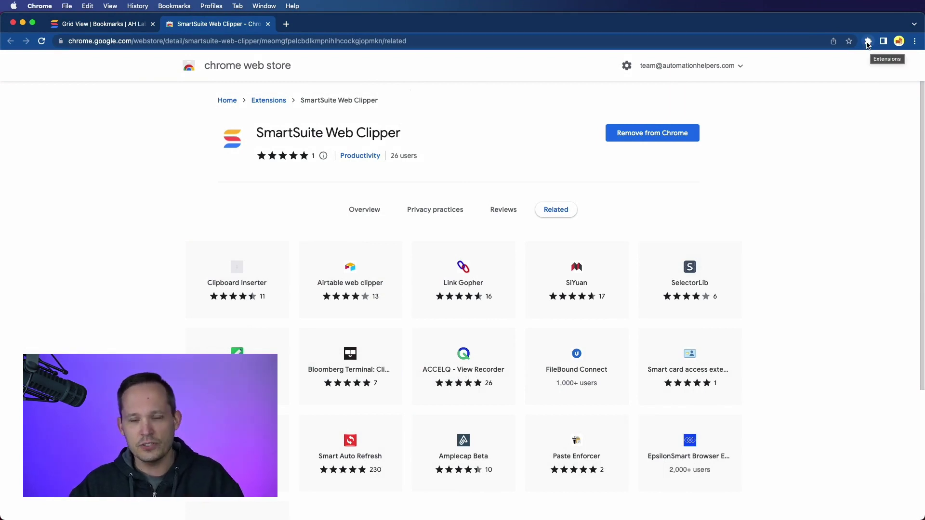
Step: Pin SmartSuite Web Clipper to the browser toolbar
click(868, 42)
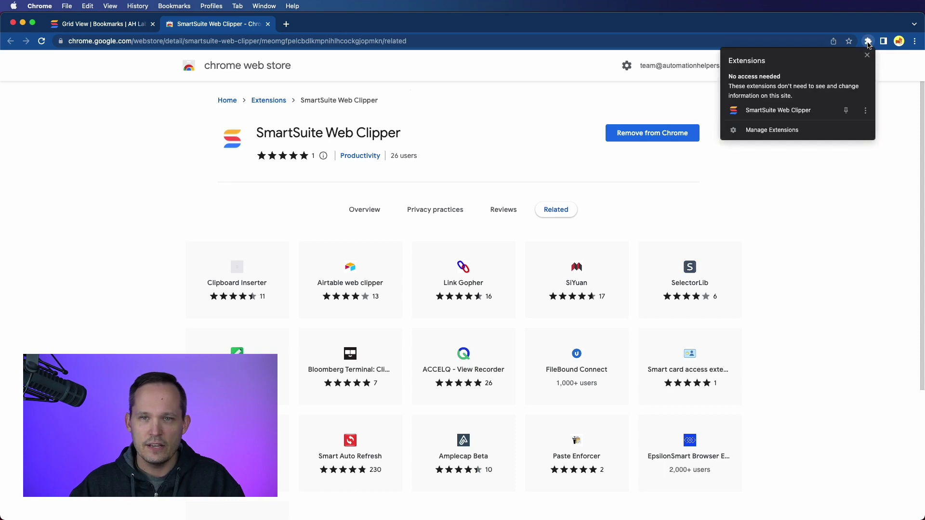
click(846, 112)
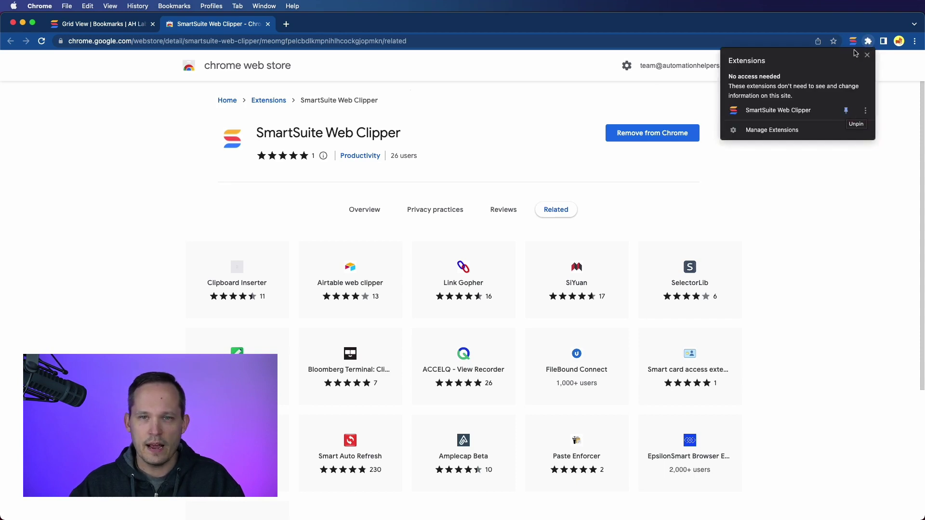
click(844, 183)
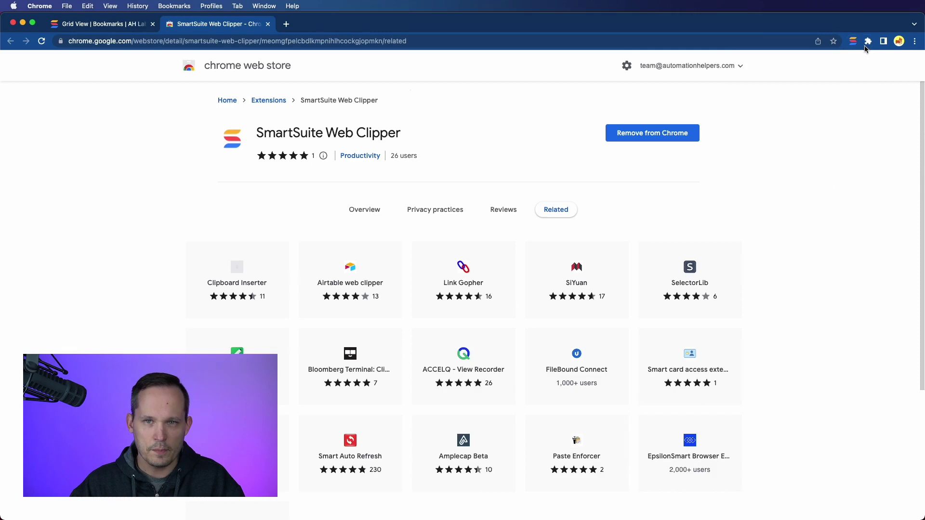
Step: Start a new clipper in SmartSuite Web Clipper, then close the setup without saving
click(853, 41)
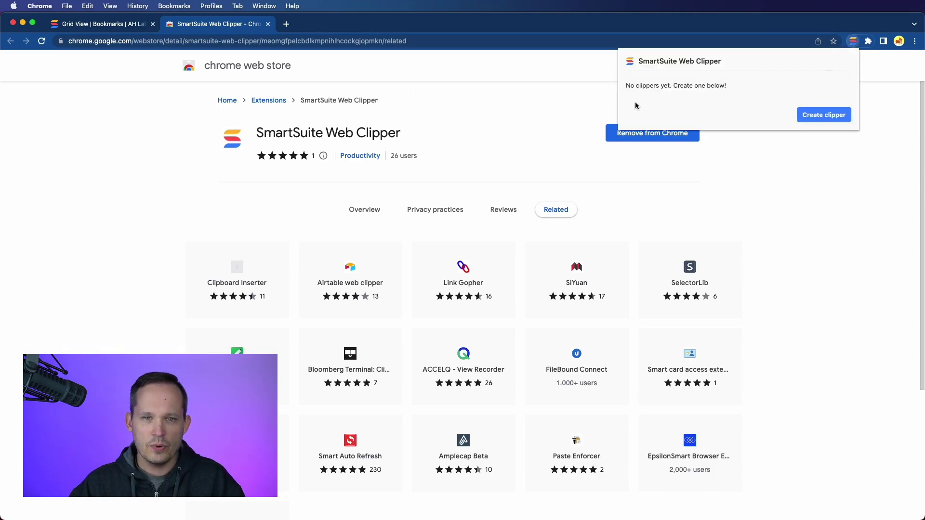
click(811, 114)
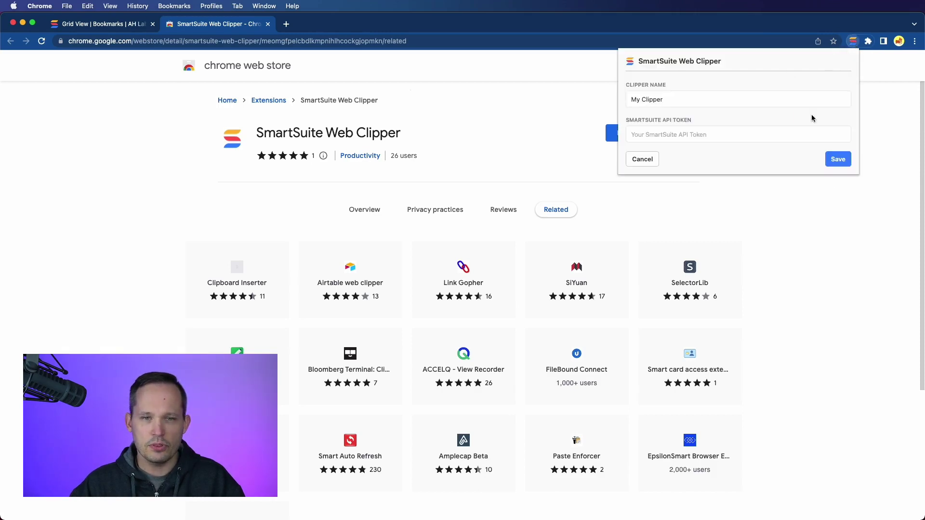
click(692, 138)
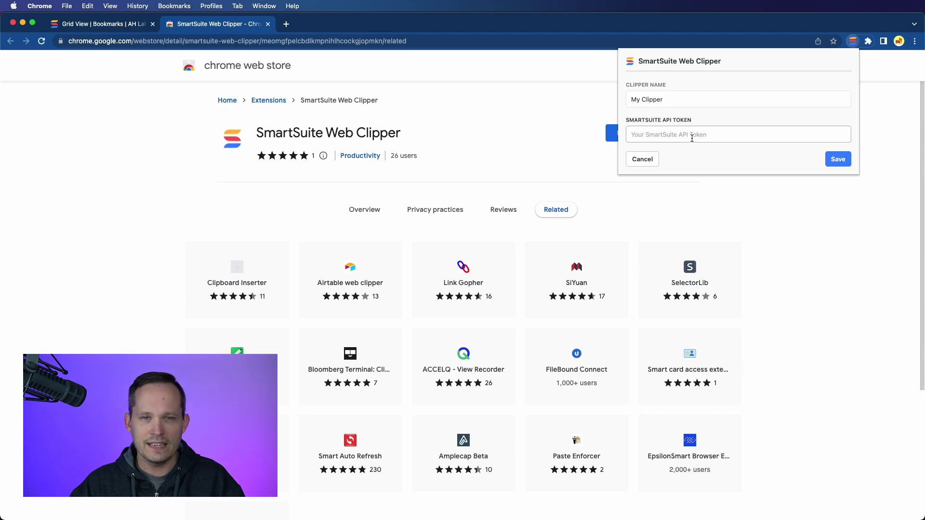
click(475, 117)
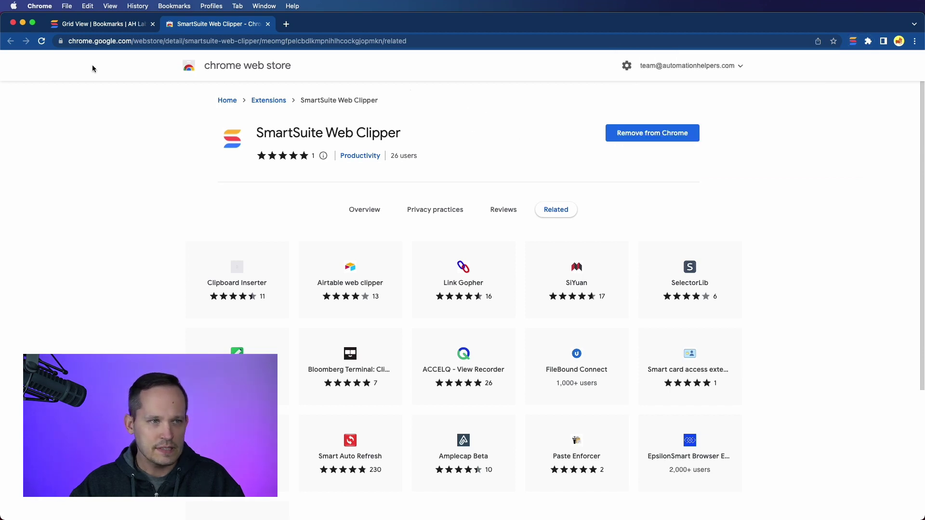
Step: Reveal the API token in the profile's API Key section, then close the profile window
click(134, 28)
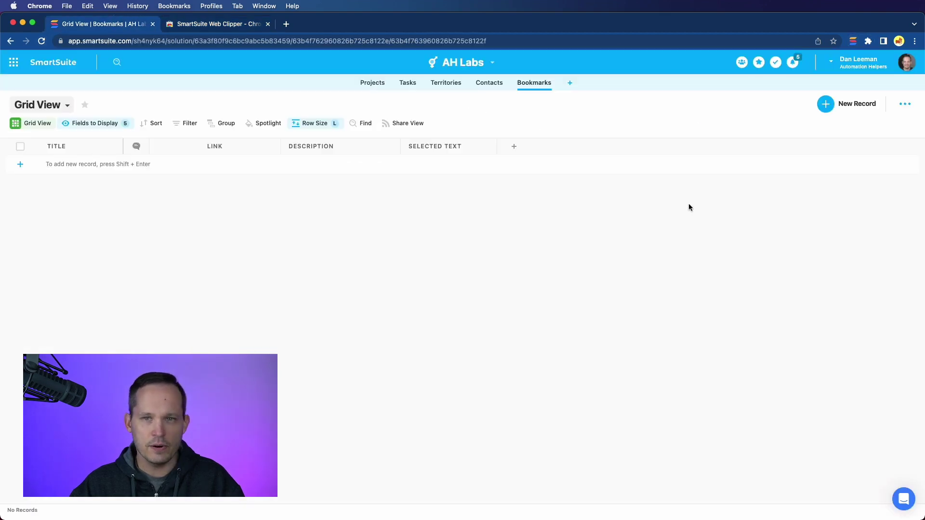
click(899, 72)
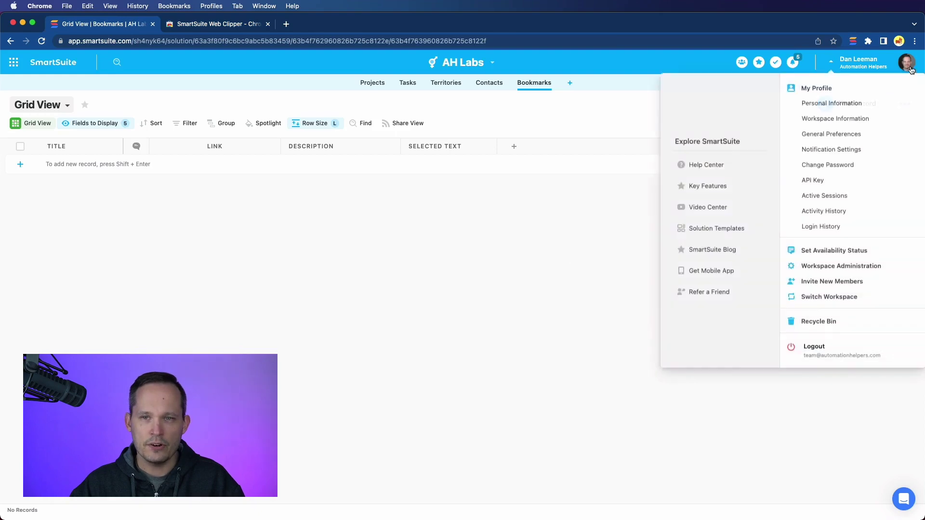
click(859, 120)
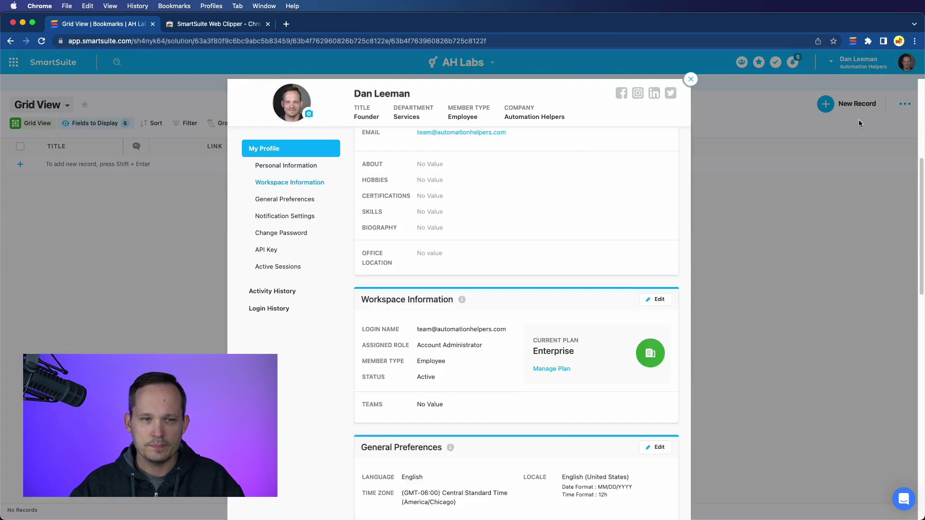
click(269, 252)
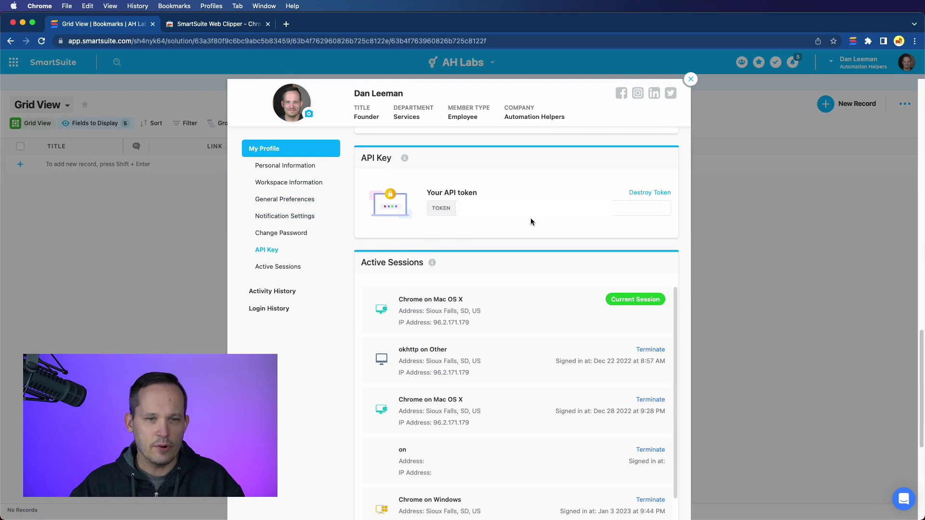
click(530, 217)
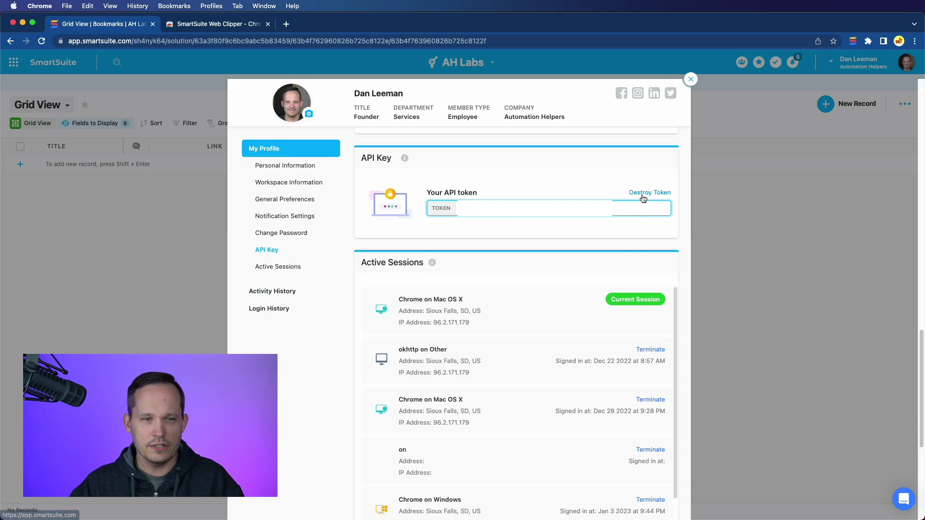
click(691, 79)
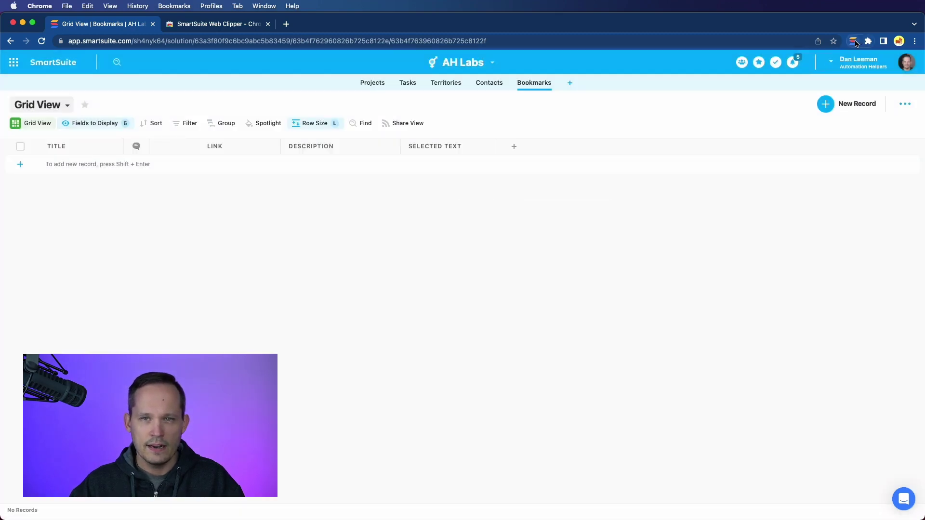
Step: Create a new clipper in the Web Clipper and name it 'My Bookmarks'
click(853, 42)
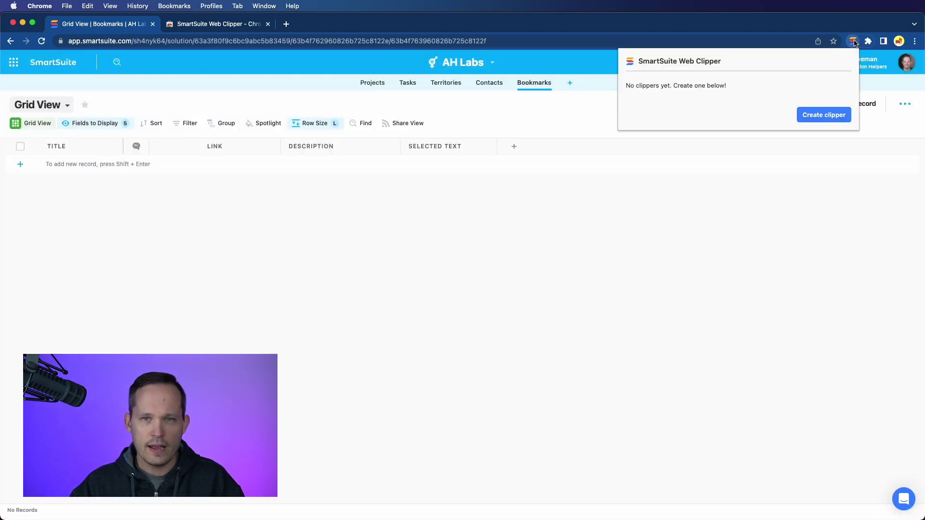
click(825, 114)
click(706, 99)
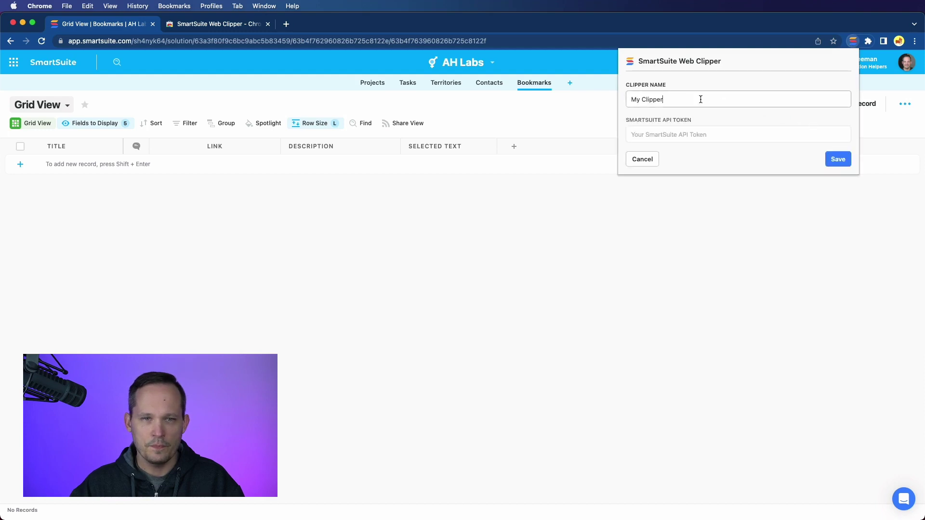
triple_click(700, 98)
text(My Bookmarks)
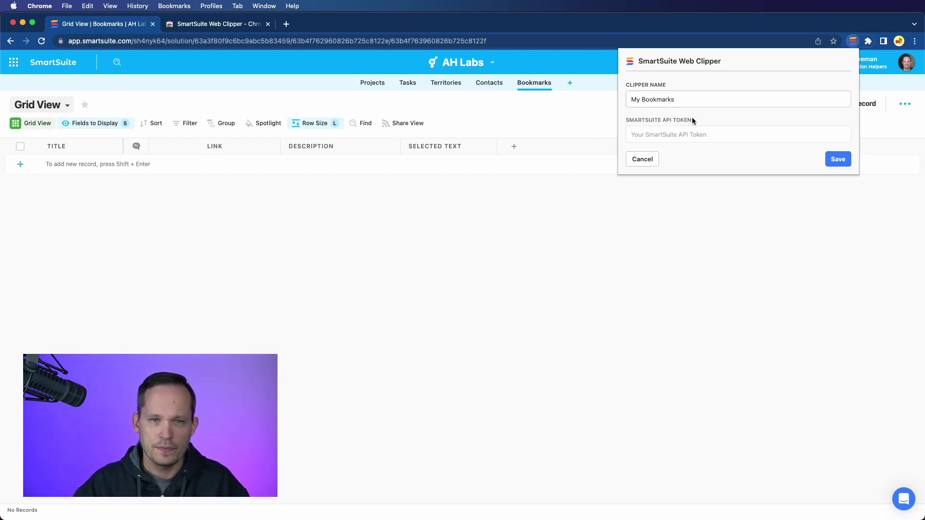
Step: Paste the API token, select the Automation Helpers account, and search applications for 'Book'
key(super+v)
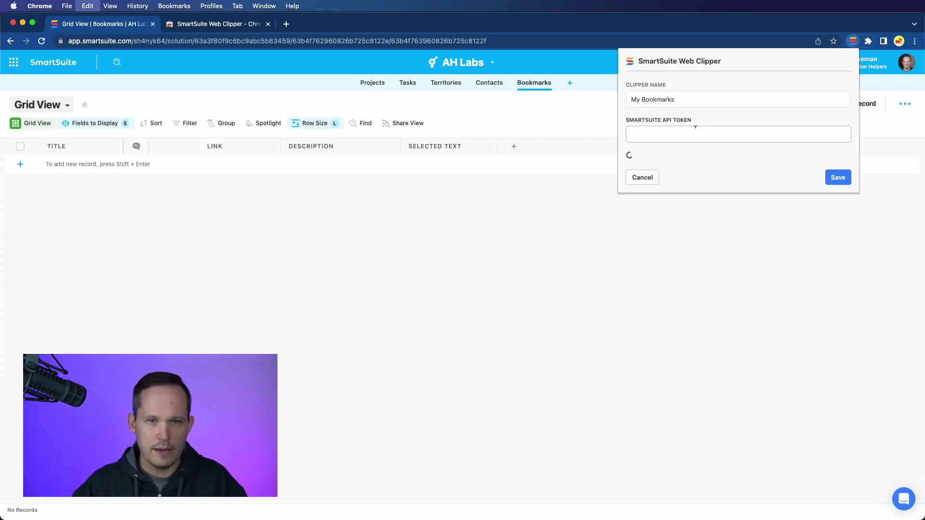
click(735, 174)
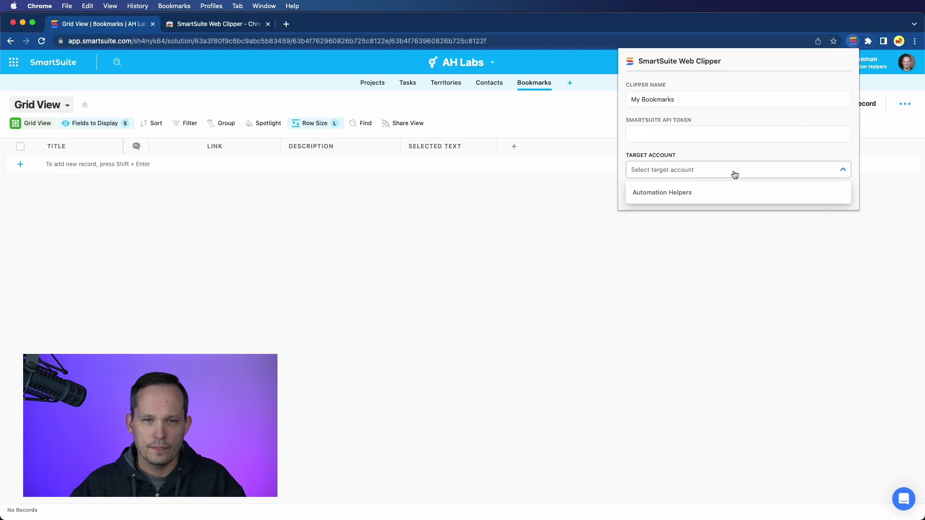
click(700, 194)
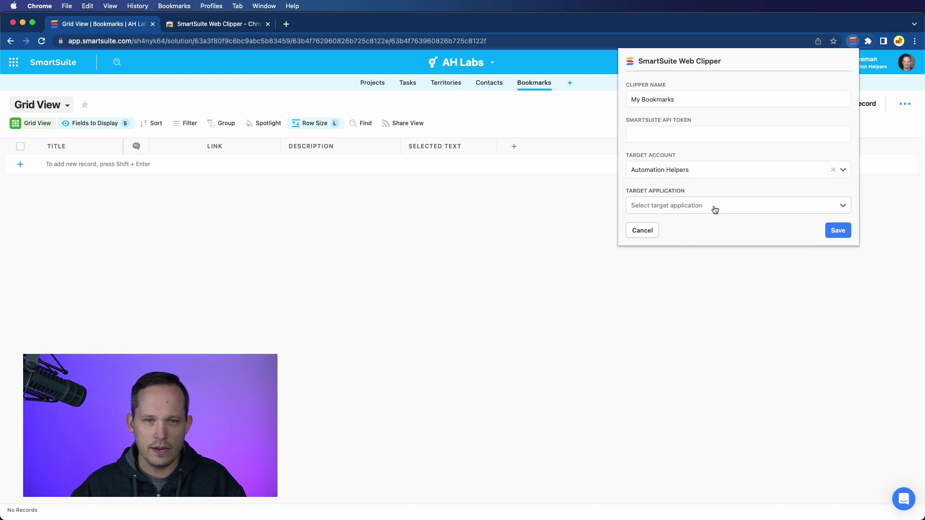
click(716, 206)
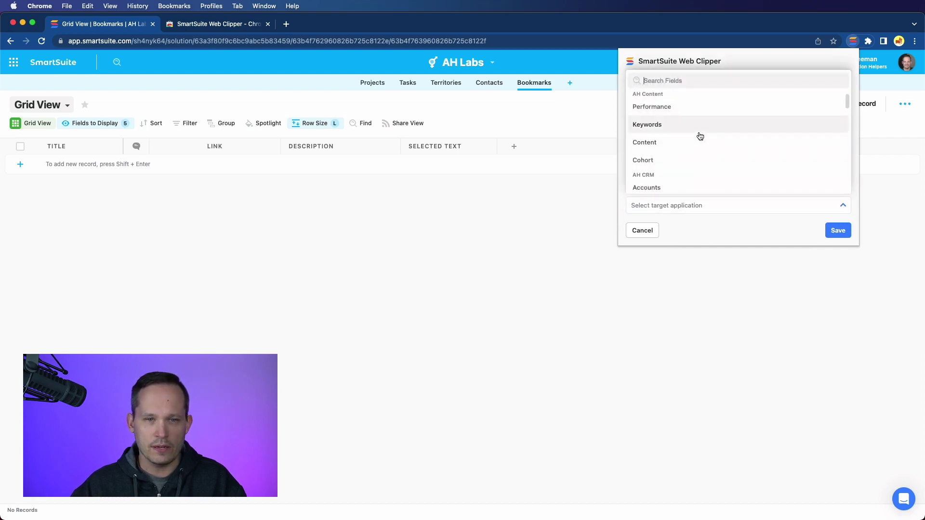
text(Book)
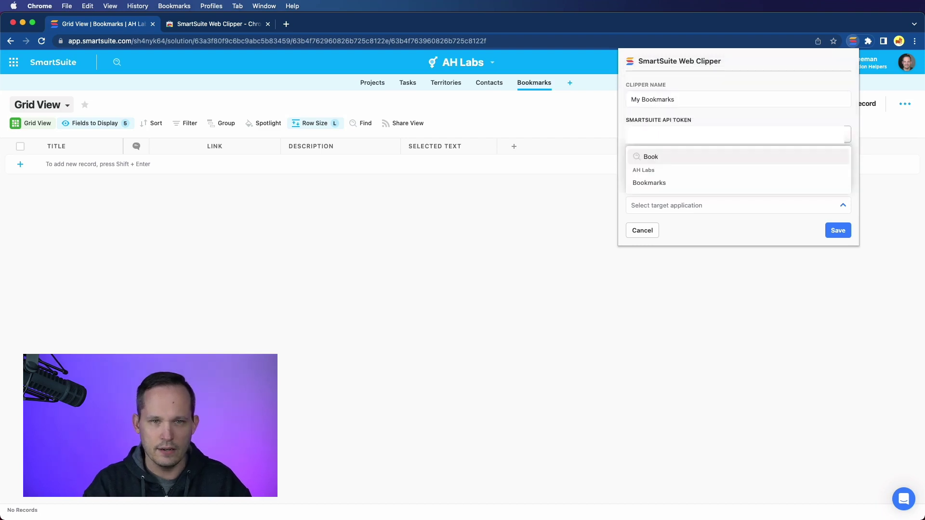
Step: Target the Bookmarks app, map Selected Text to the page's selected text, and save
click(670, 184)
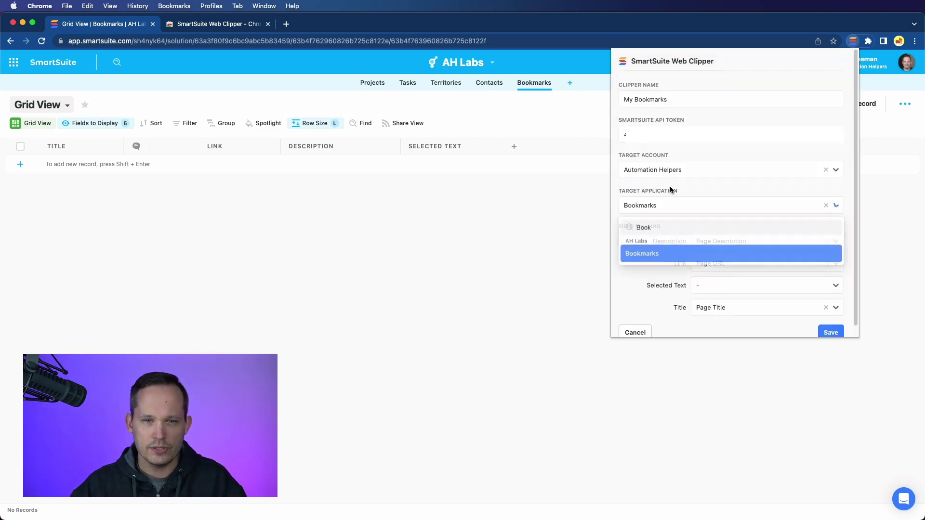
scroll(672, 260, down, 1)
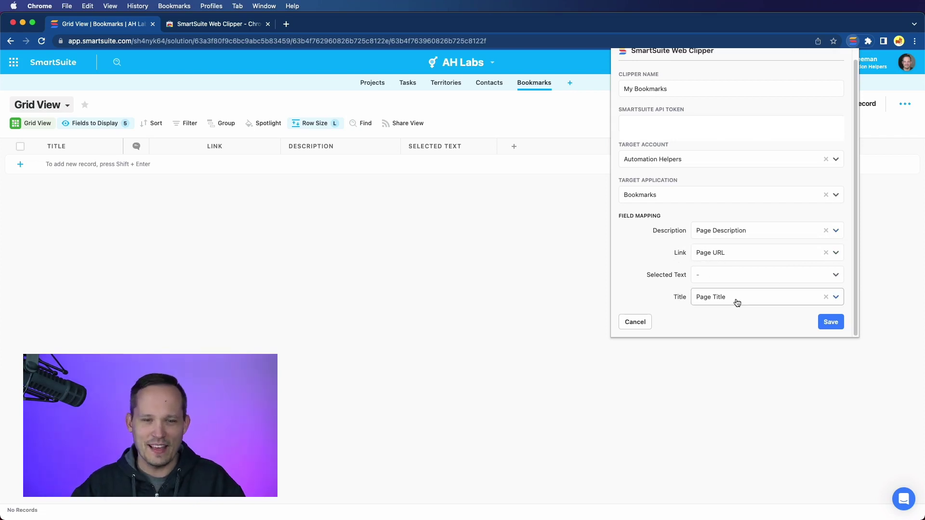
click(835, 274)
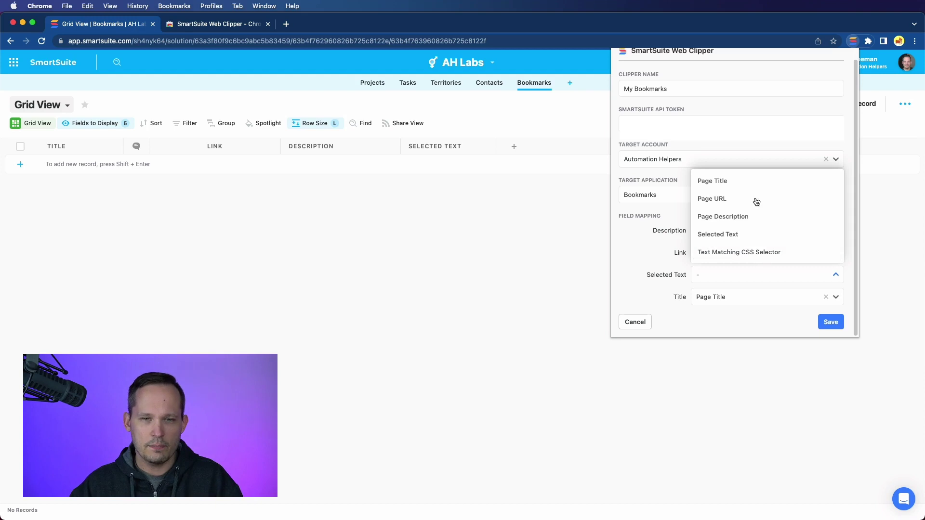
click(737, 235)
click(831, 323)
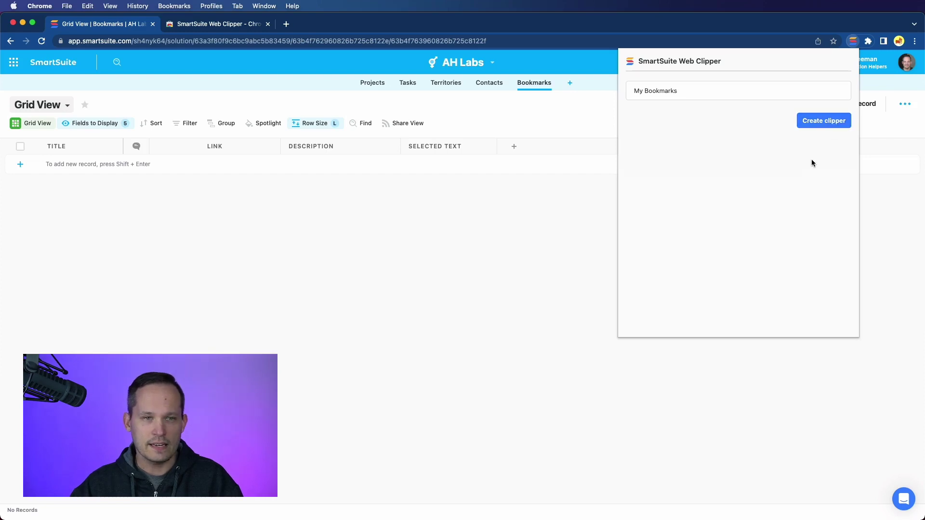
Step: Open the Automation Helpers homepage at automationhelpers.com in a new tab
click(427, 272)
click(286, 24)
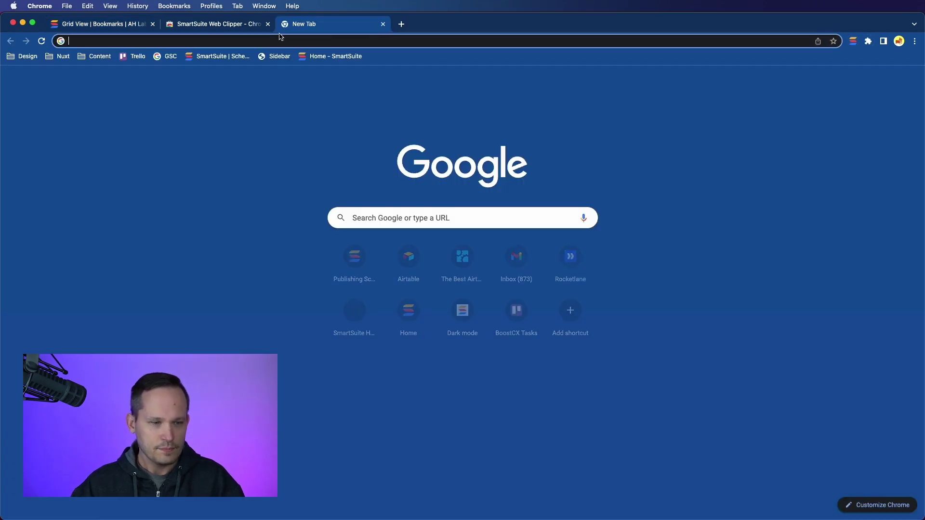
text(autom)
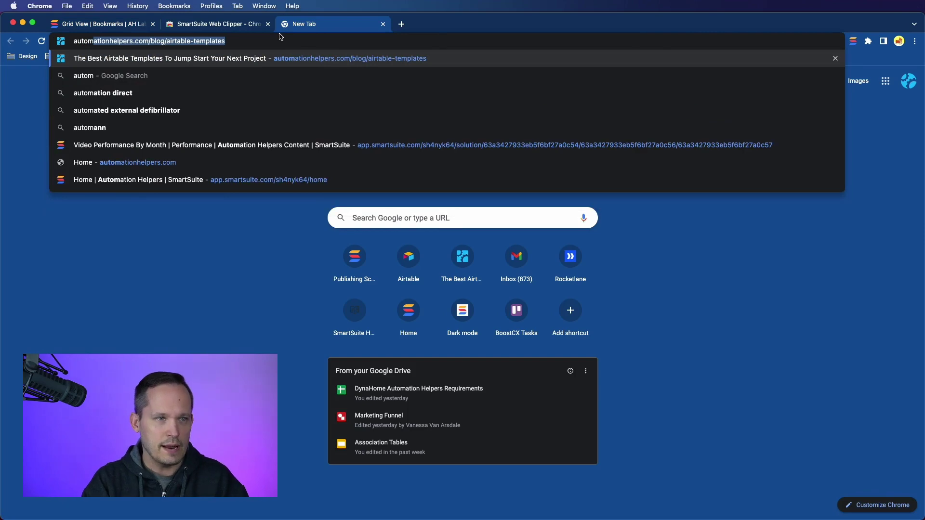
key(Return)
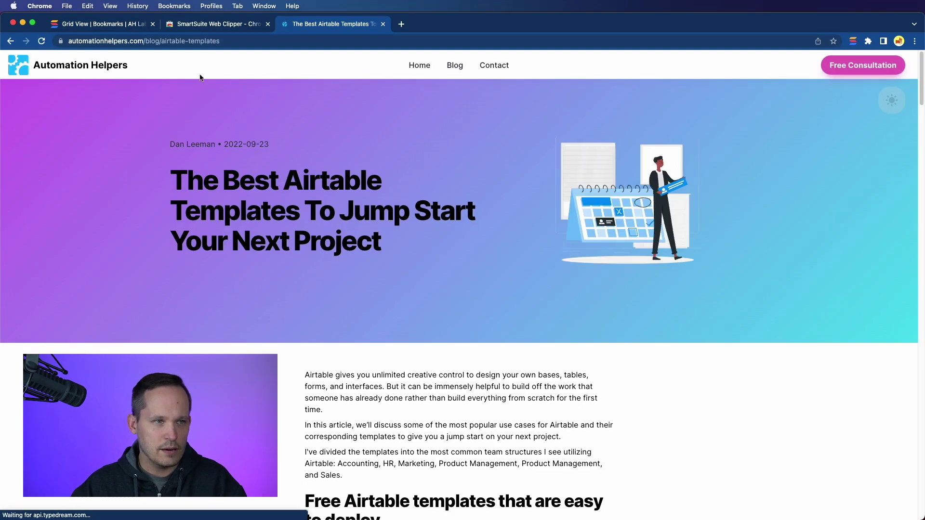
click(99, 62)
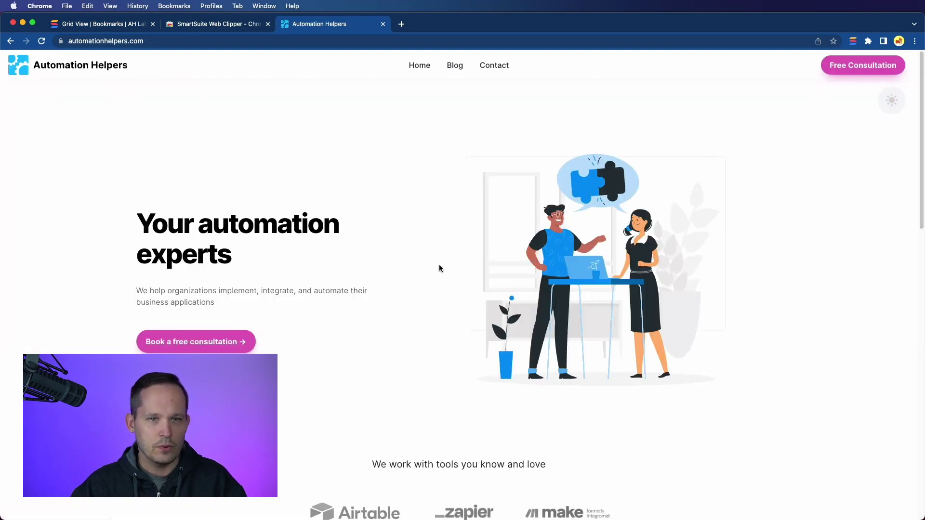
Step: Select the two paragraphs under 'Improve collaboration and productivity'
scroll(489, 269, down, 5)
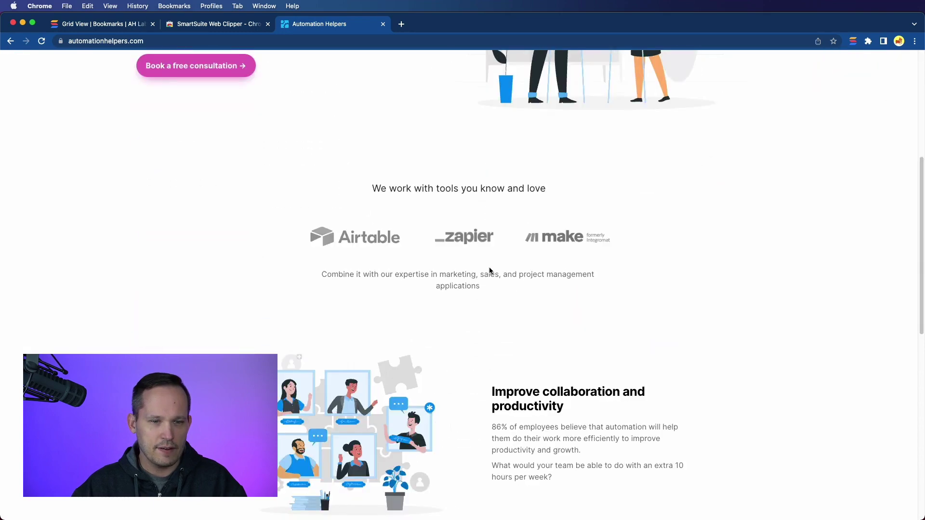
scroll(489, 271, down, 3)
drag(491, 299, 556, 357)
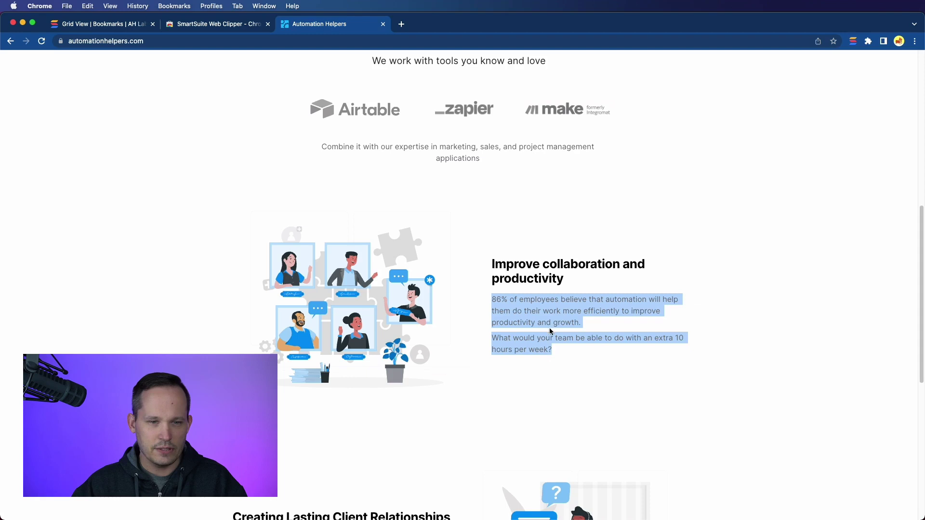
Step: Clip the page with My Bookmarks into a new record and view it in SmartSuite
click(853, 41)
click(771, 90)
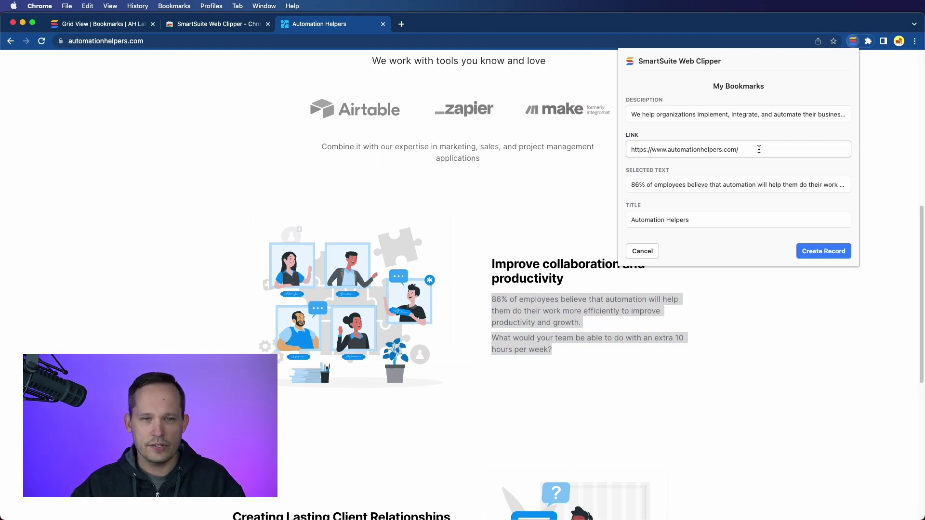
click(814, 255)
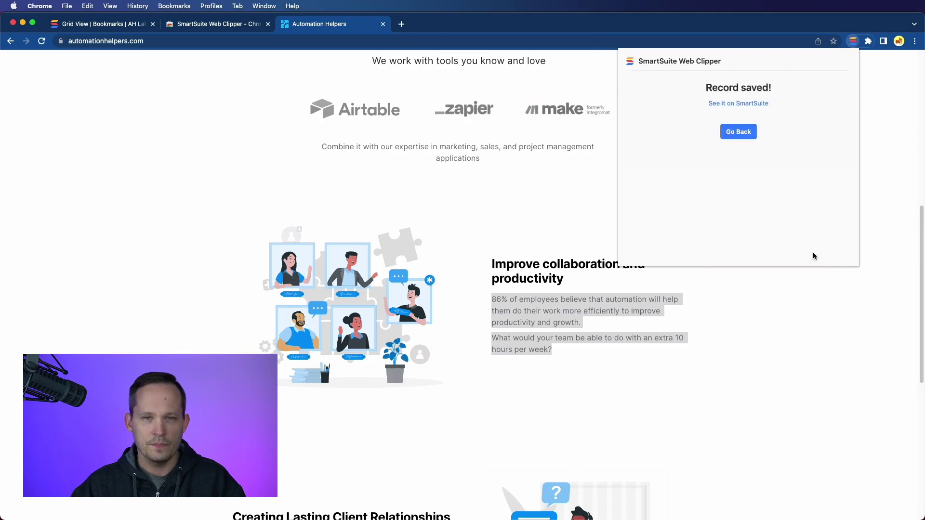
click(749, 104)
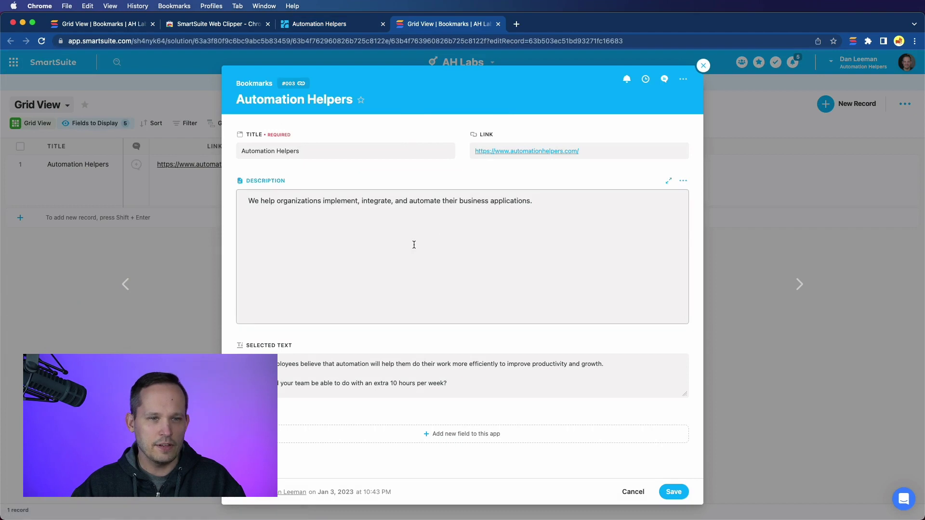
Step: Close the record window to see the new Automation Helpers row in the Bookmarks grid
click(703, 65)
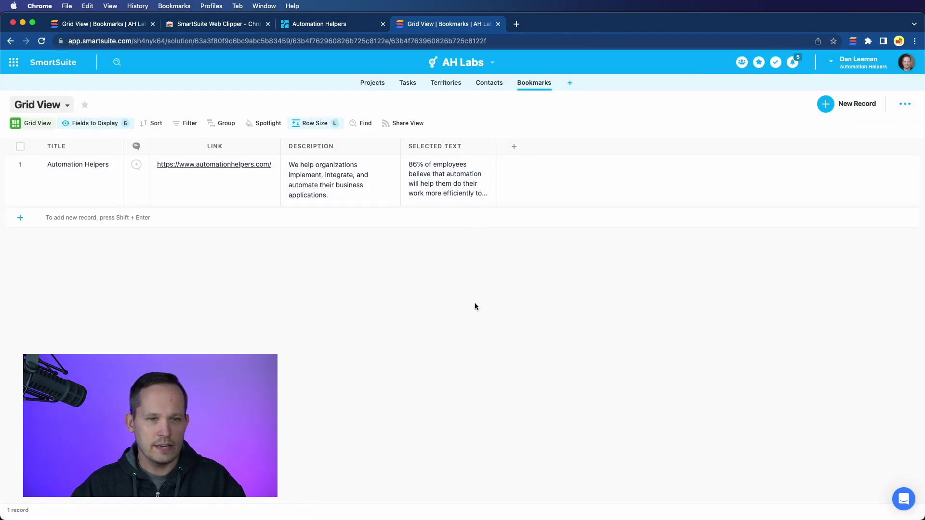